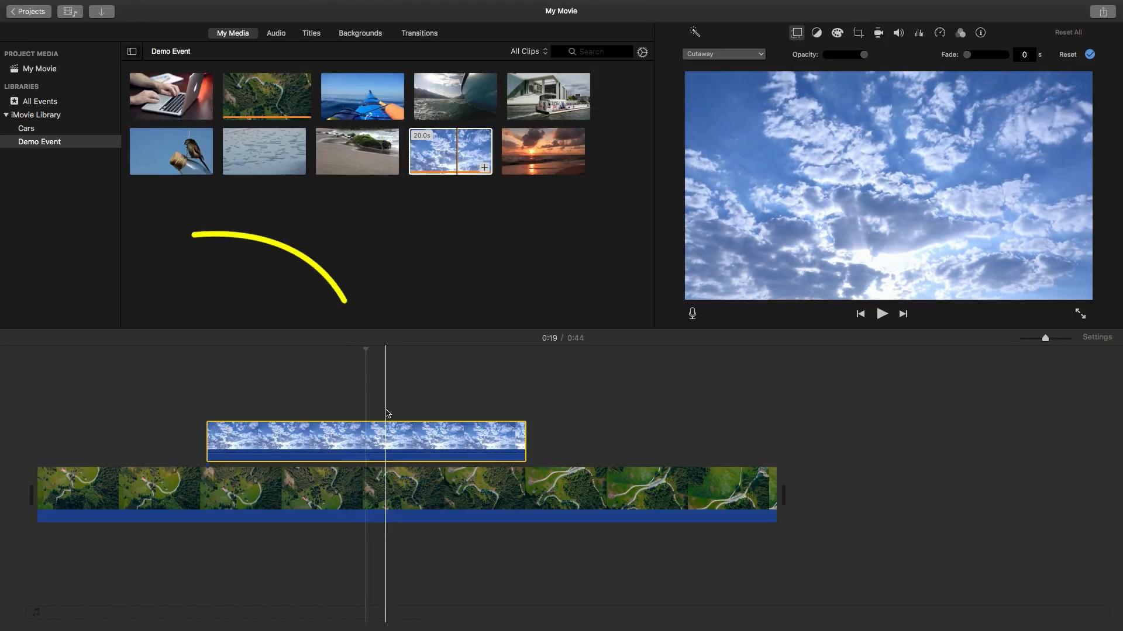
Set the sky clip's overlay mode to Picture in Picture and play the overlay back
click(427, 440)
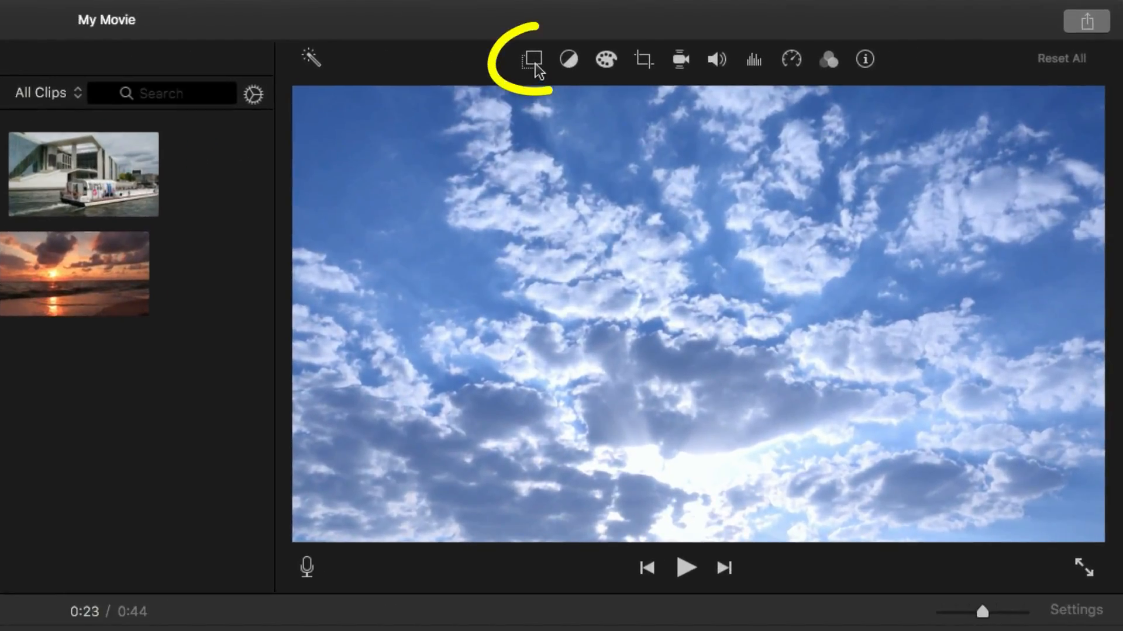
click(534, 65)
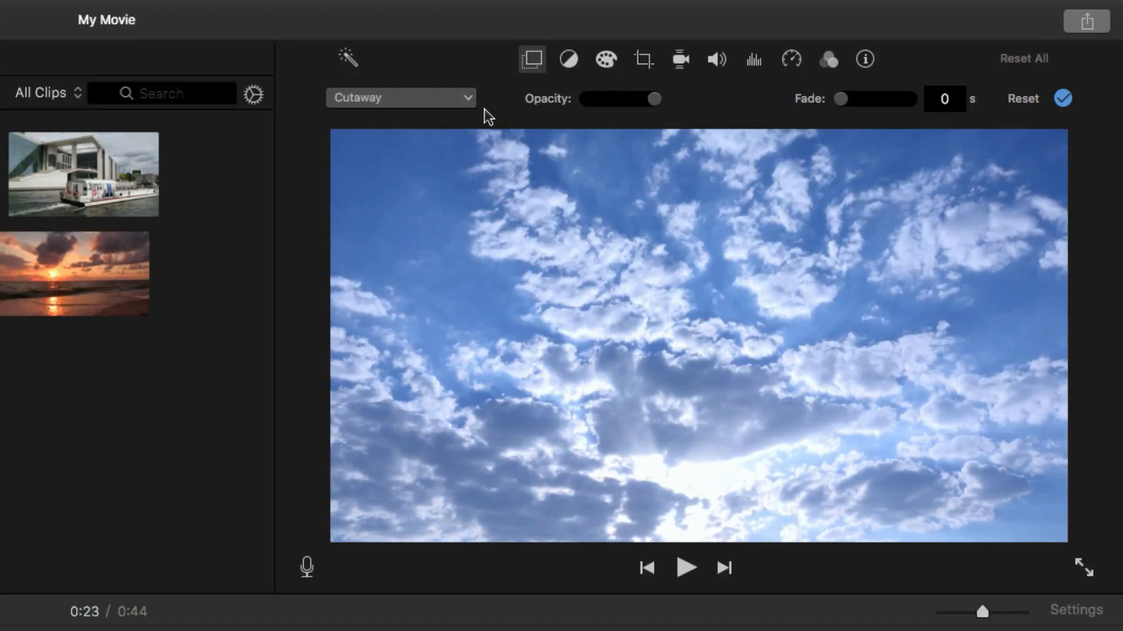
click(470, 100)
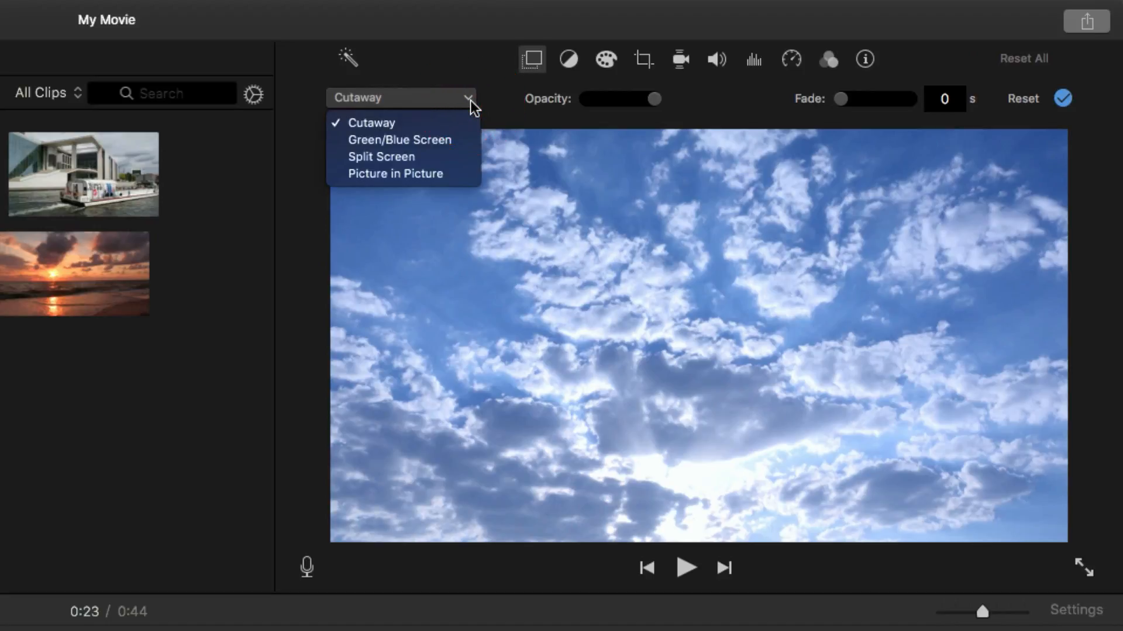
click(415, 173)
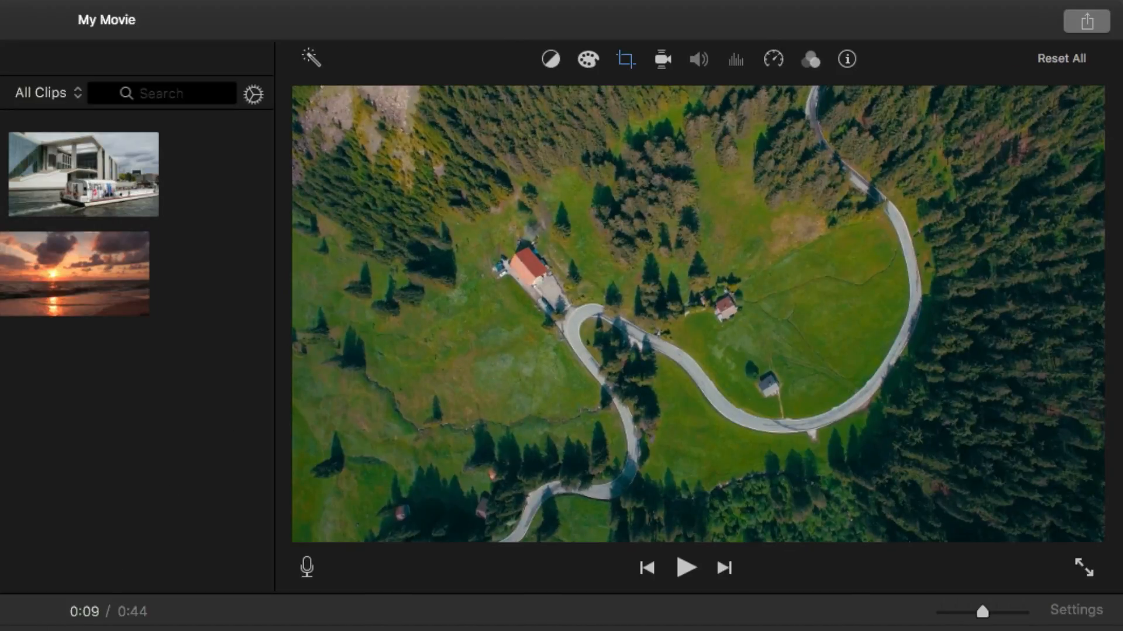
key(space)
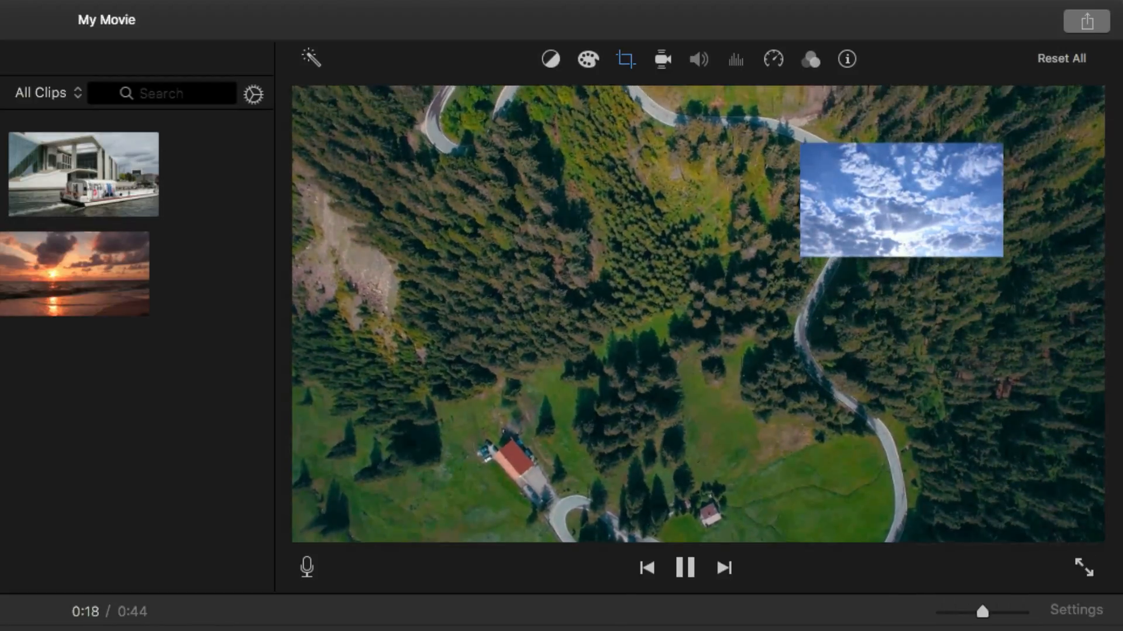
key(space)
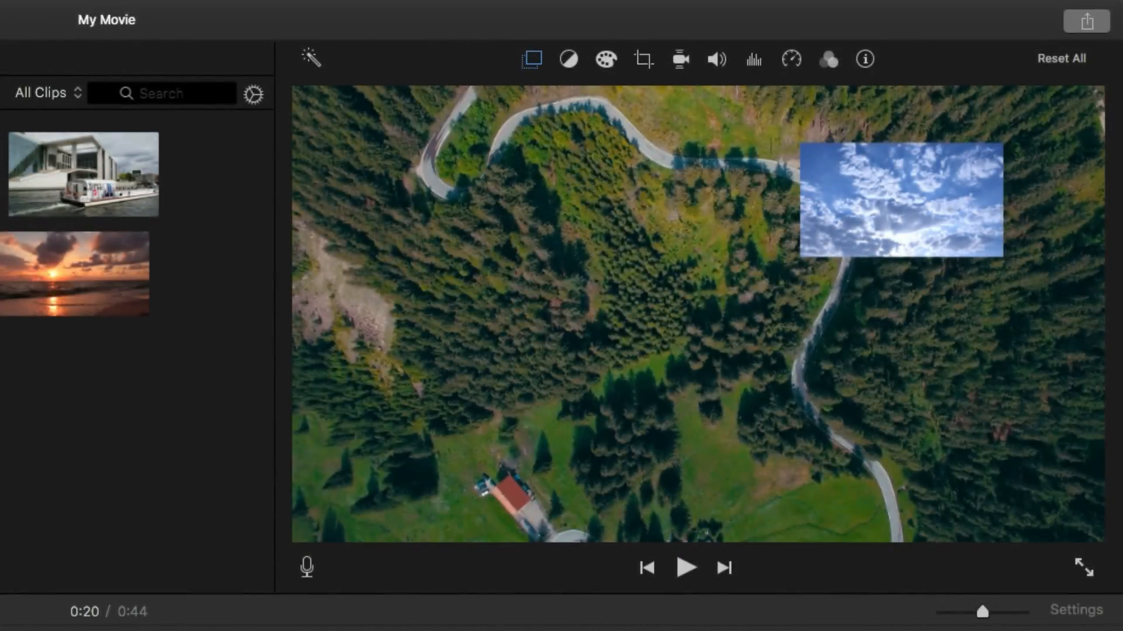
Enlarge the sky overlay to a little under half the frame width and centre it in the frame
click(539, 61)
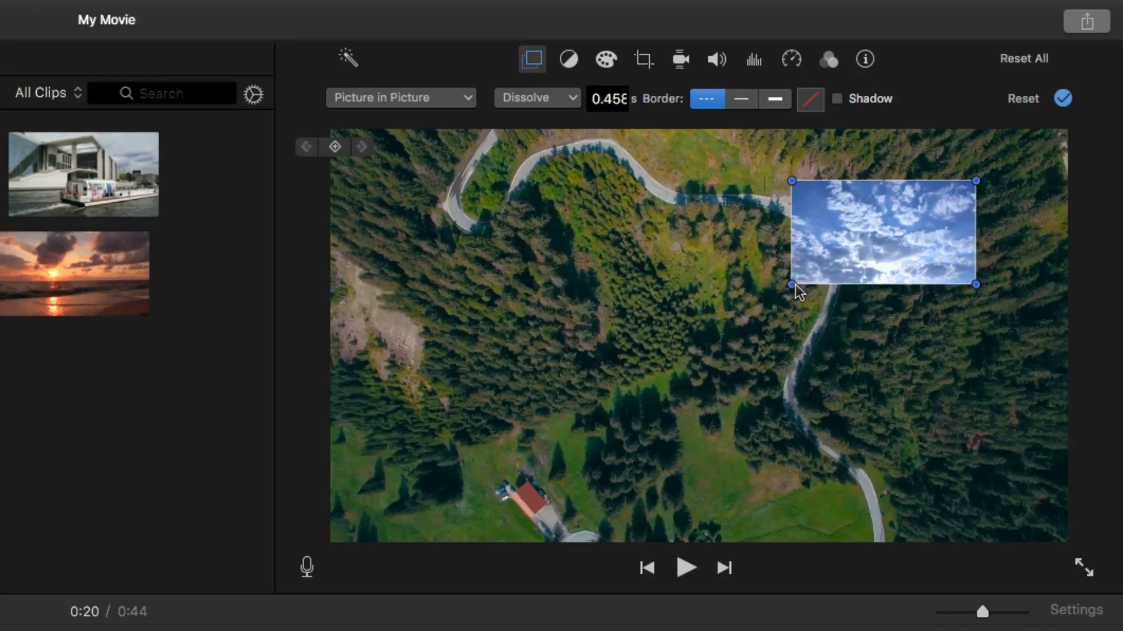
drag(792, 286, 726, 359)
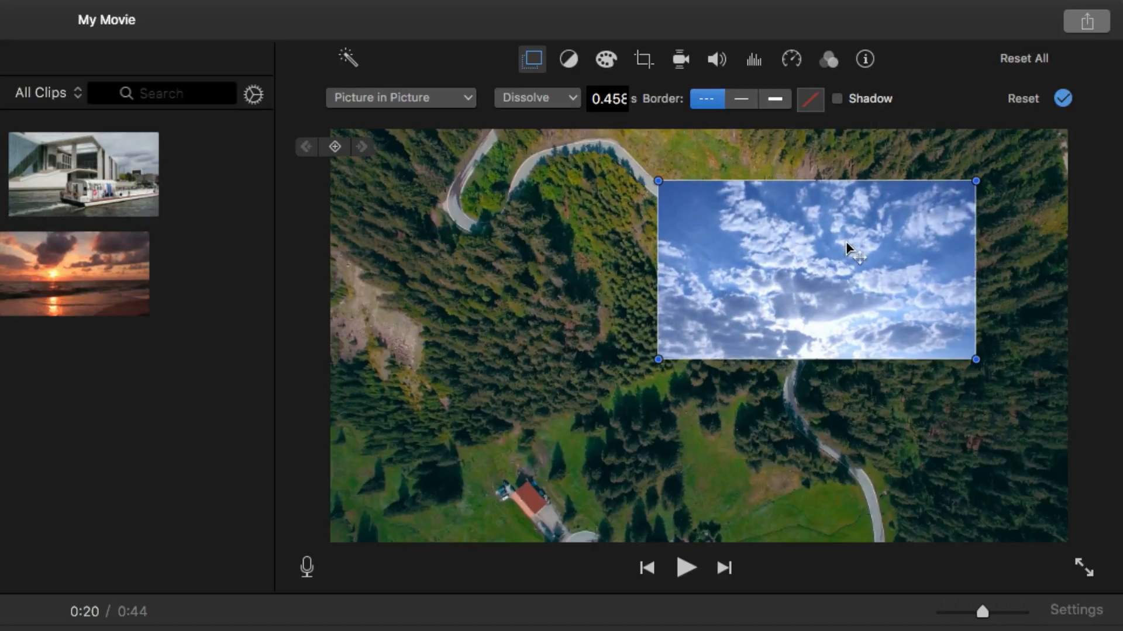
drag(824, 256, 647, 333)
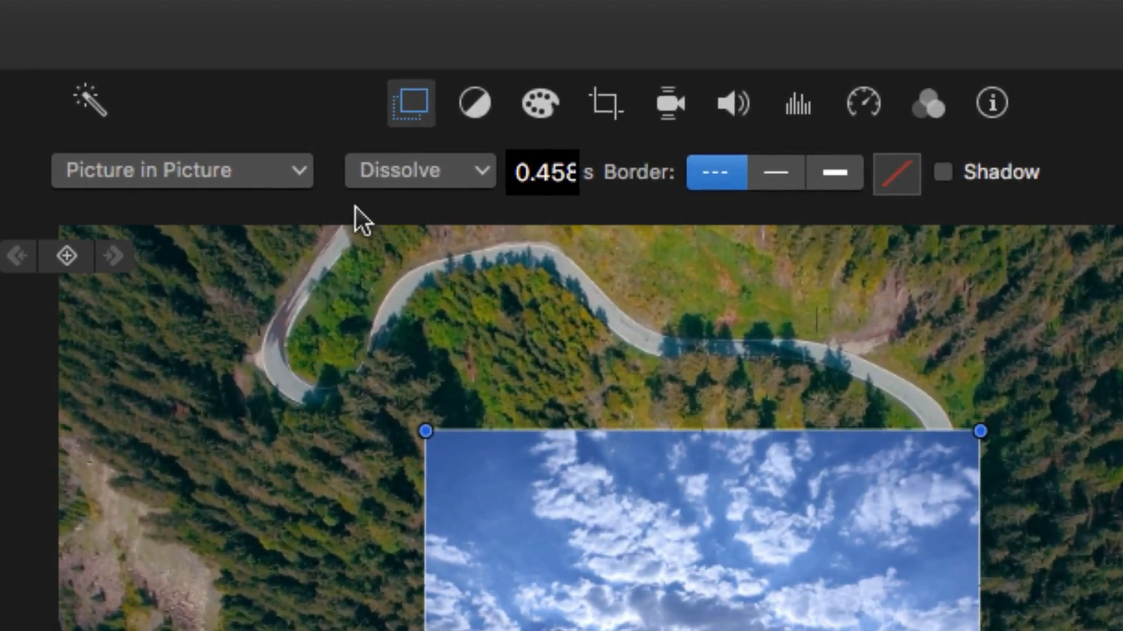
View the available picture-in-picture transition styles and play the sky overlay from its start
click(414, 186)
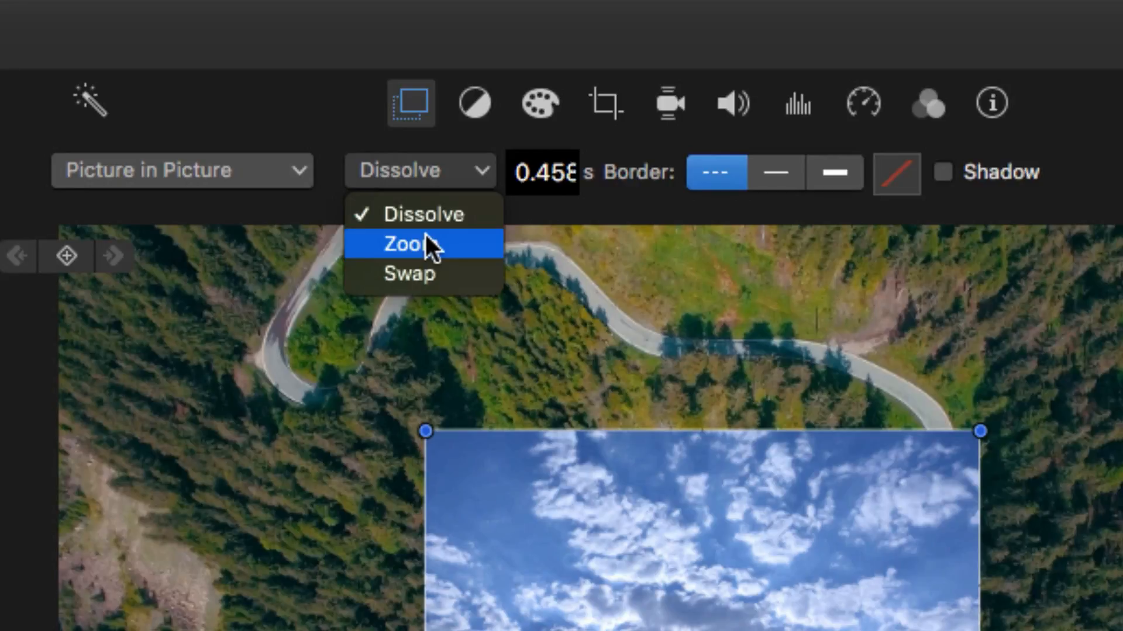
click(544, 198)
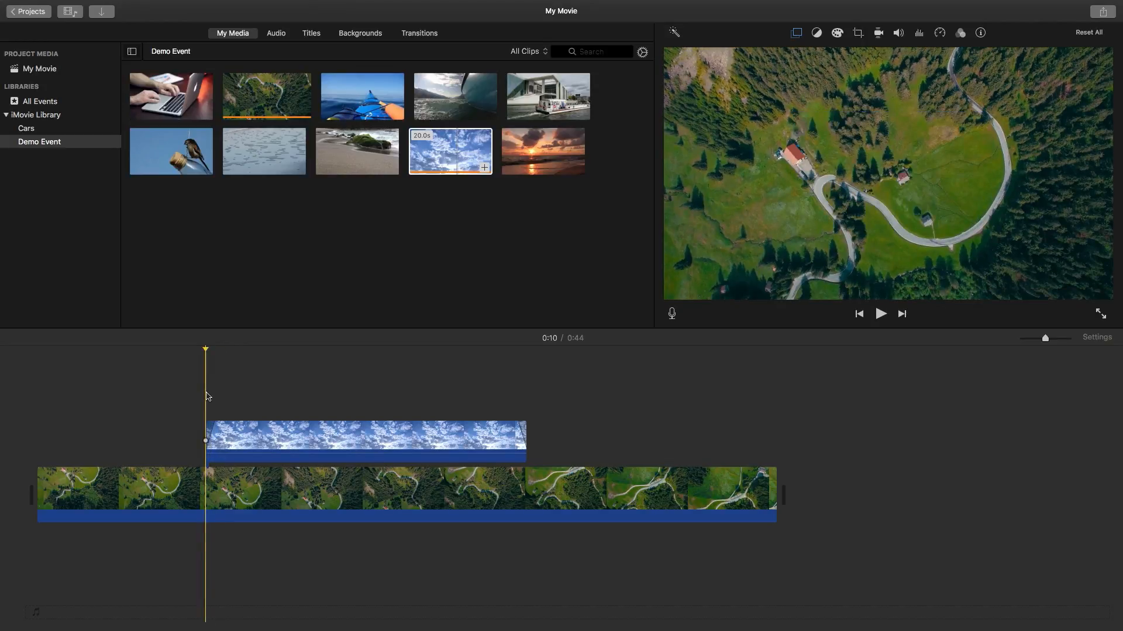
key(space)
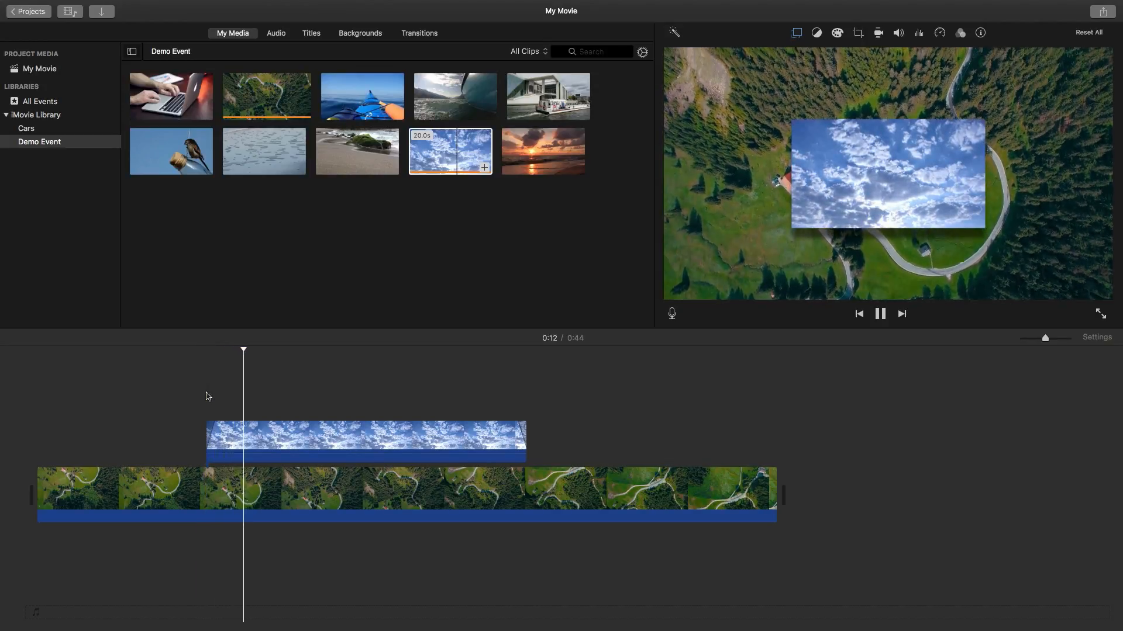
key(space)
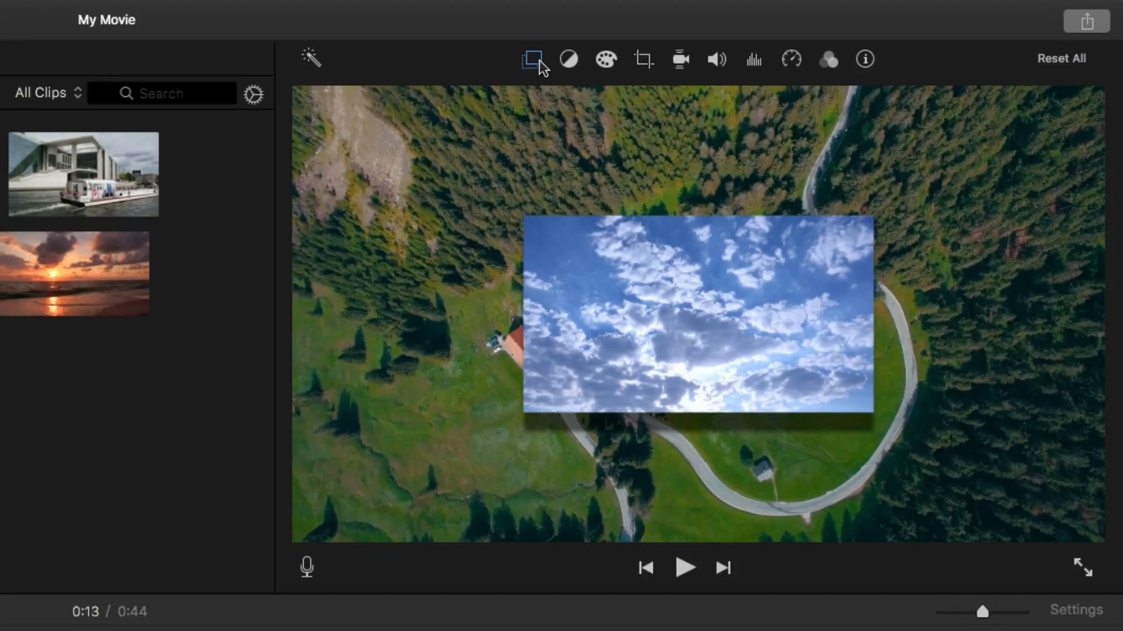
Add a position keyframe to the sky overlay at 0:13 and advance playback to 0:16
click(534, 60)
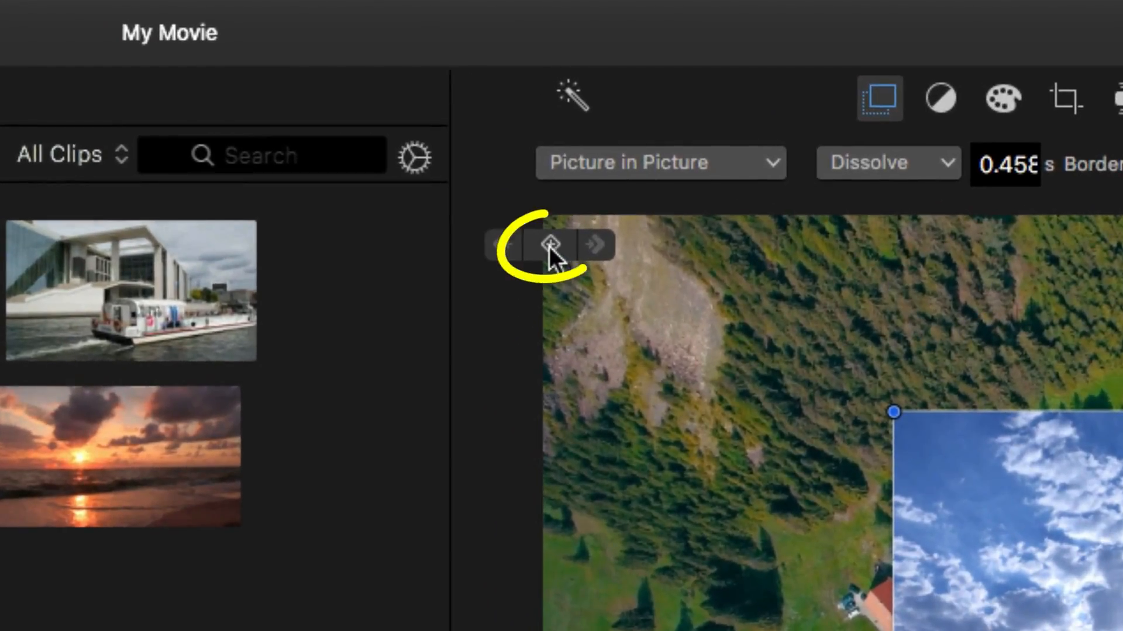
click(551, 245)
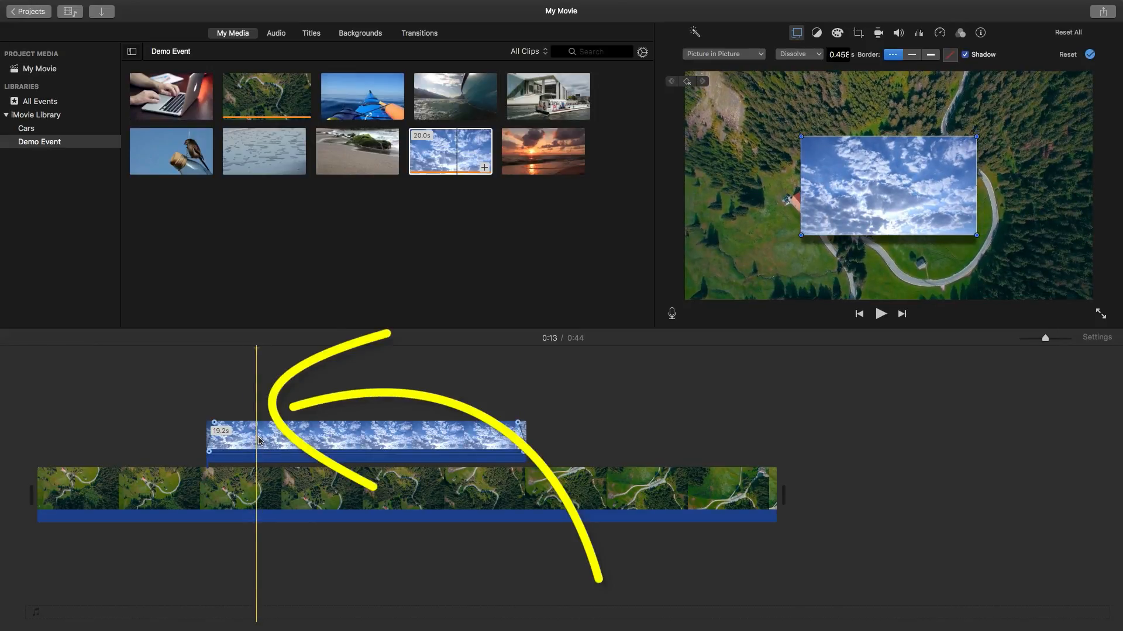
key(space)
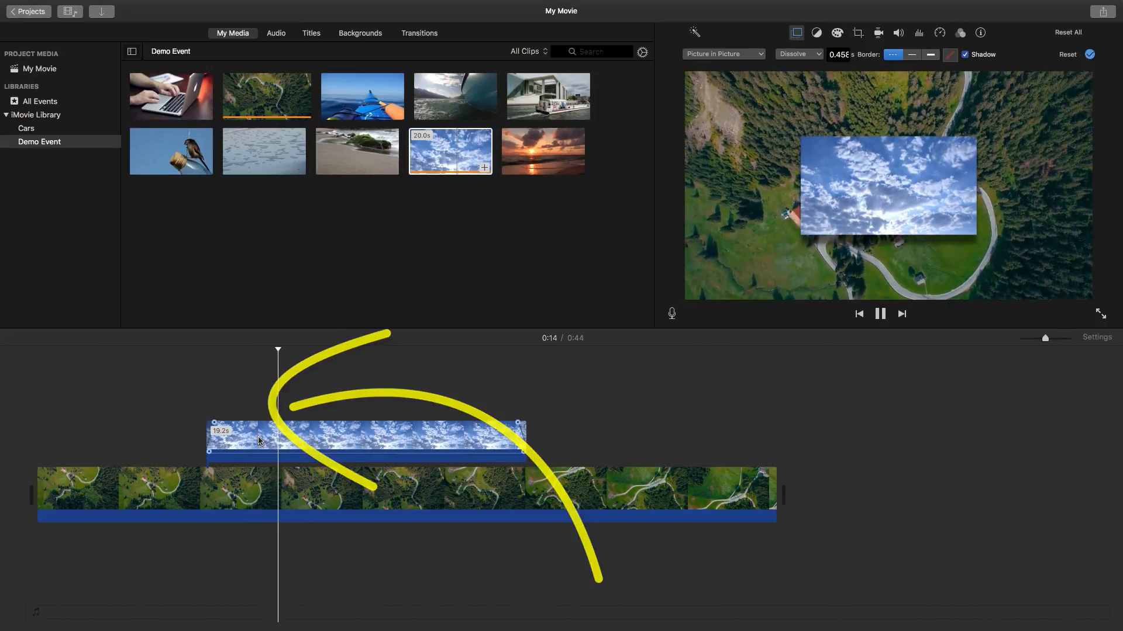
key(space)
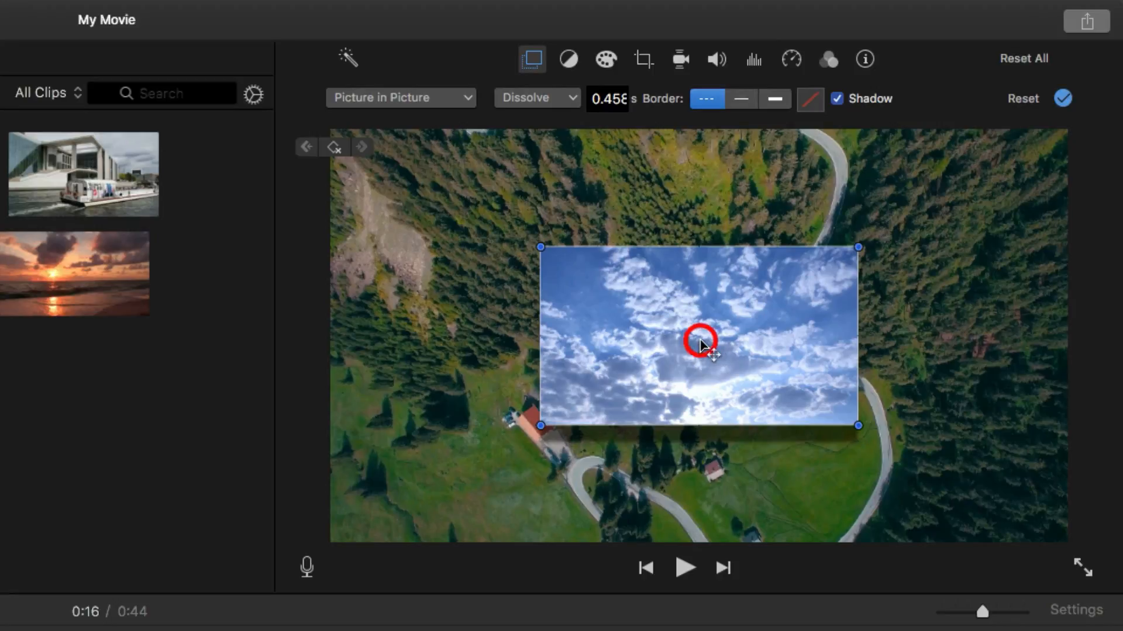
Move the sky overlay to the frame's lower-left corner, shrink it to about half its size, and play the animation
drag(700, 344, 511, 441)
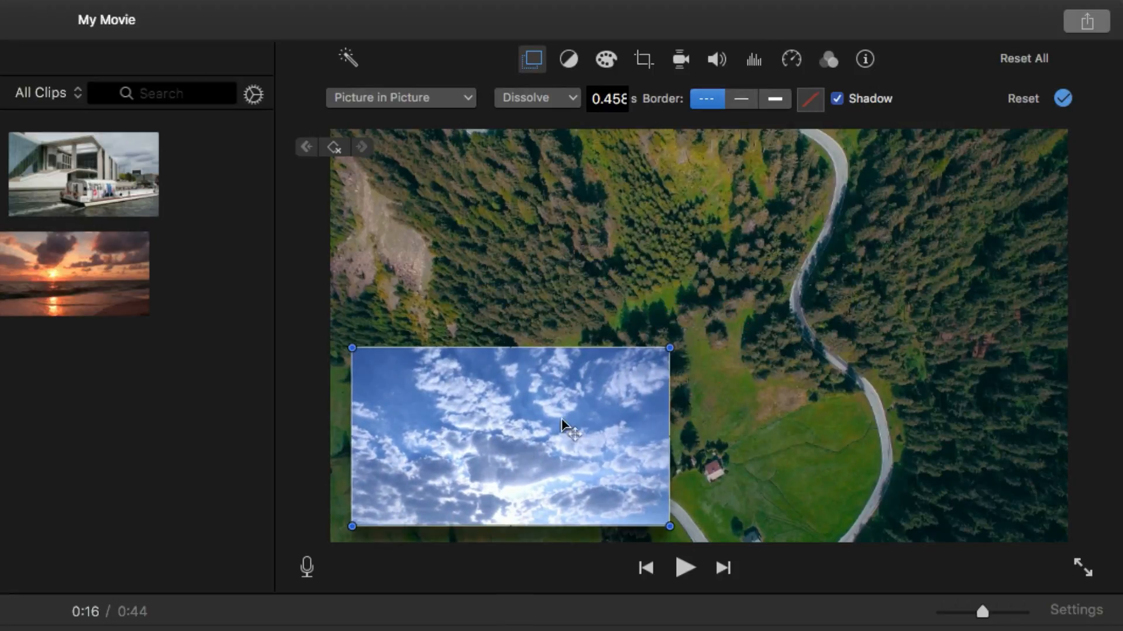
drag(672, 345, 514, 447)
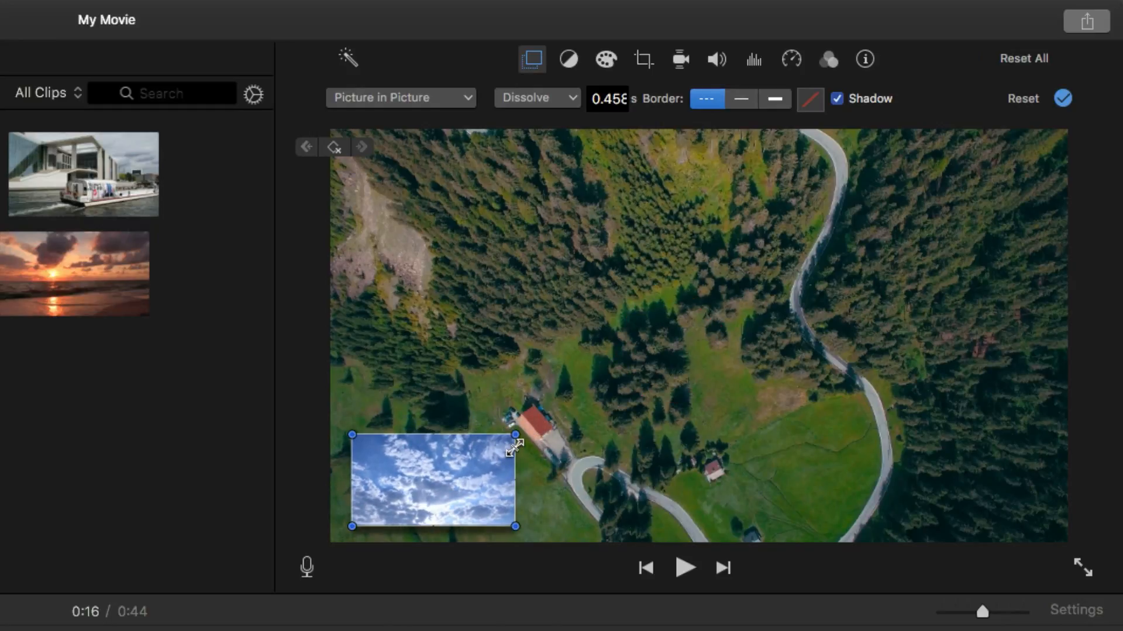
key(space)
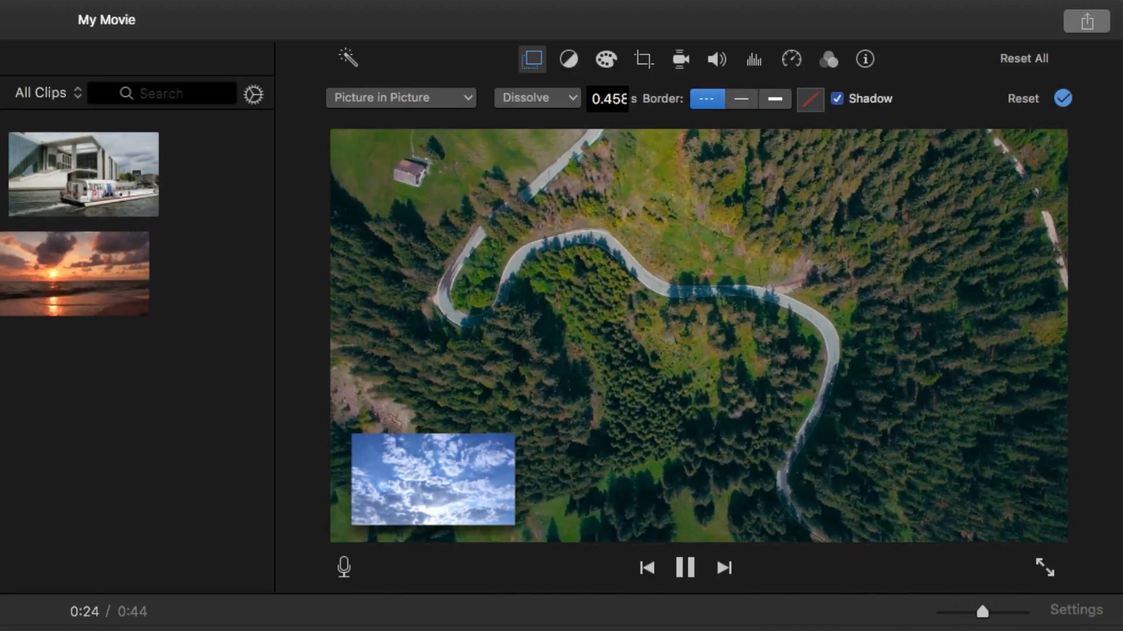
key(space)
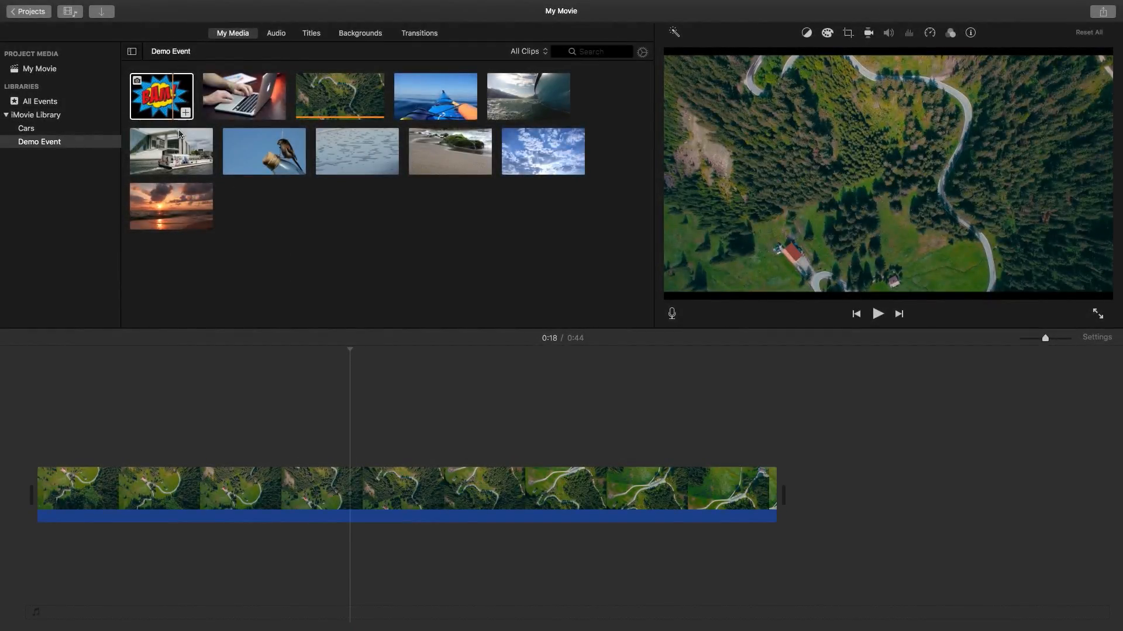
Place the BAM! image above the aerial clip at 0:18 and set its overlay mode to Picture in Picture
click(158, 98)
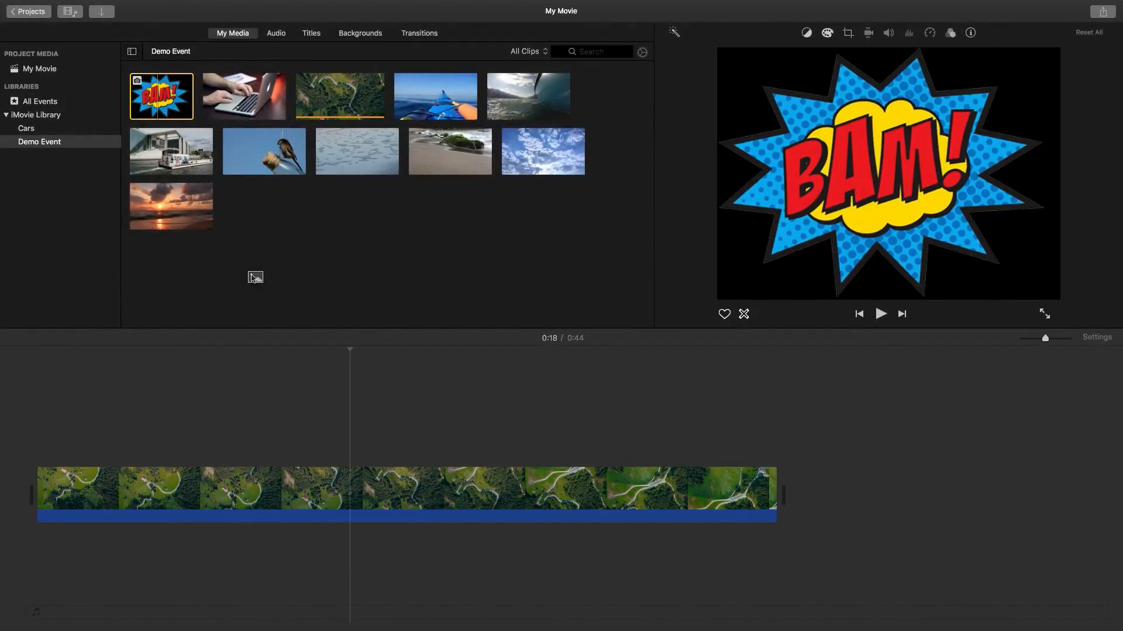
drag(255, 277, 352, 440)
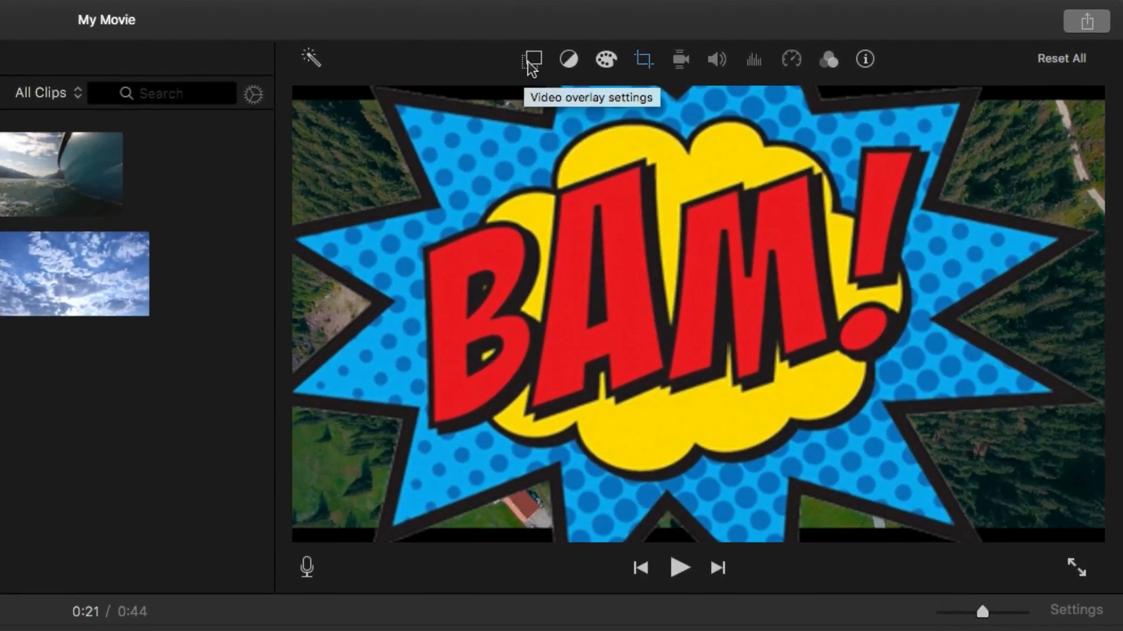
click(532, 61)
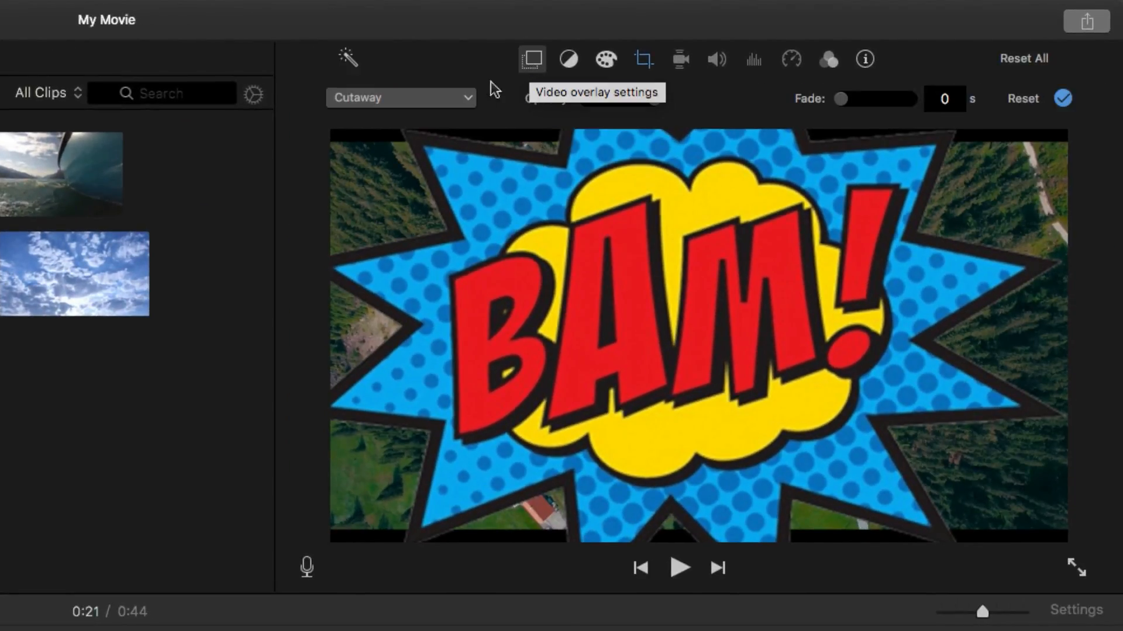
click(466, 99)
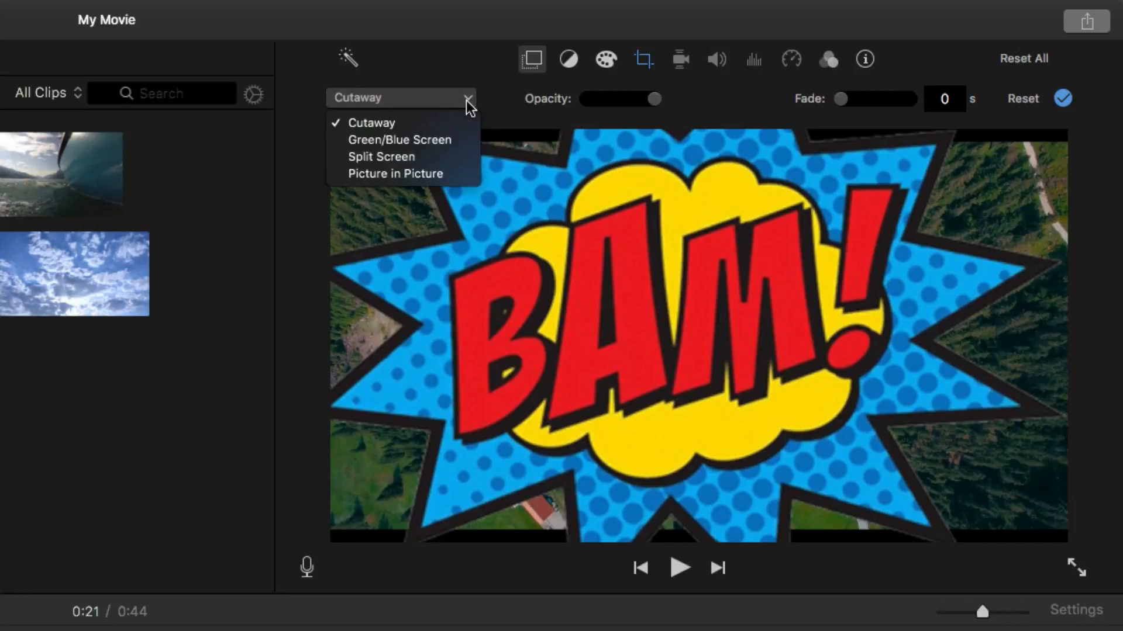
click(418, 174)
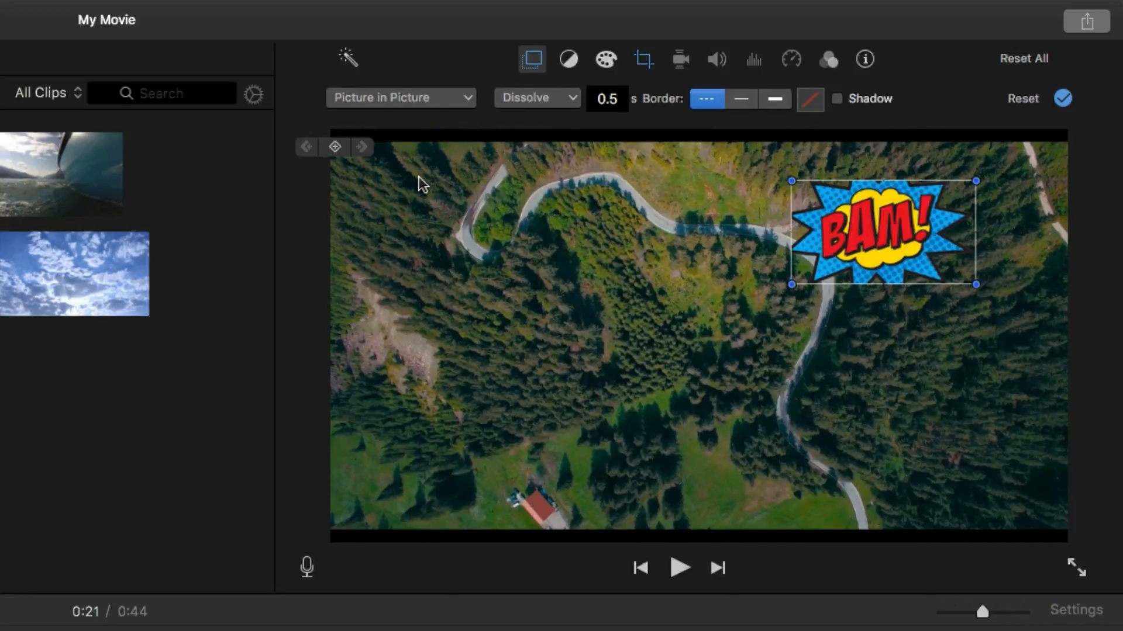
Centre the BAM! overlay in the frame and set its crop style to Fit
drag(873, 237, 689, 338)
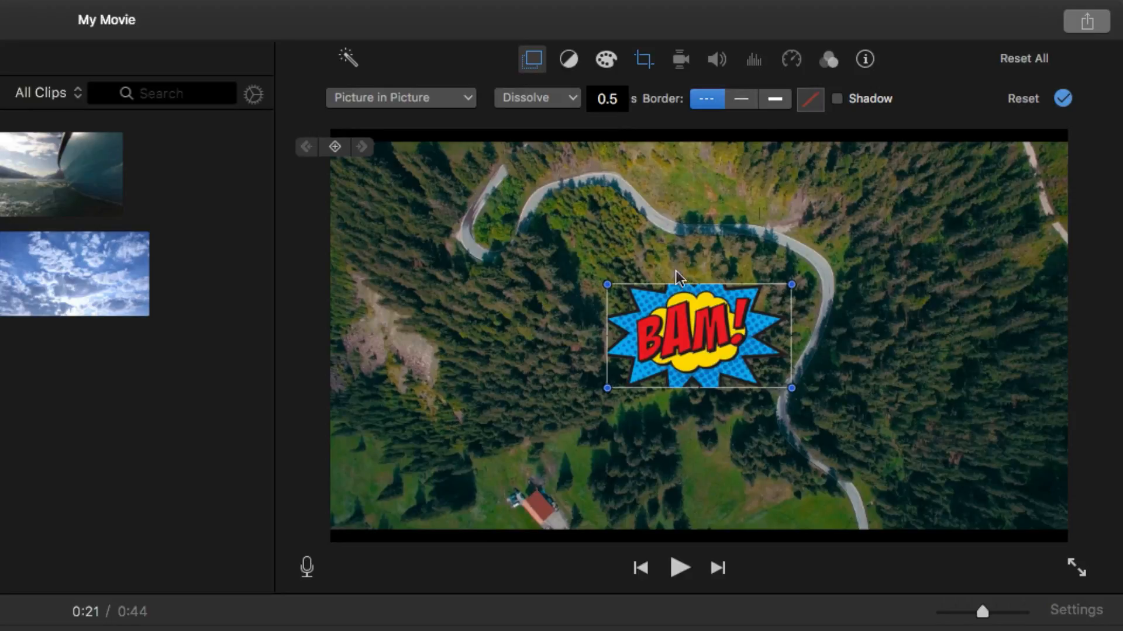
click(646, 62)
click(383, 102)
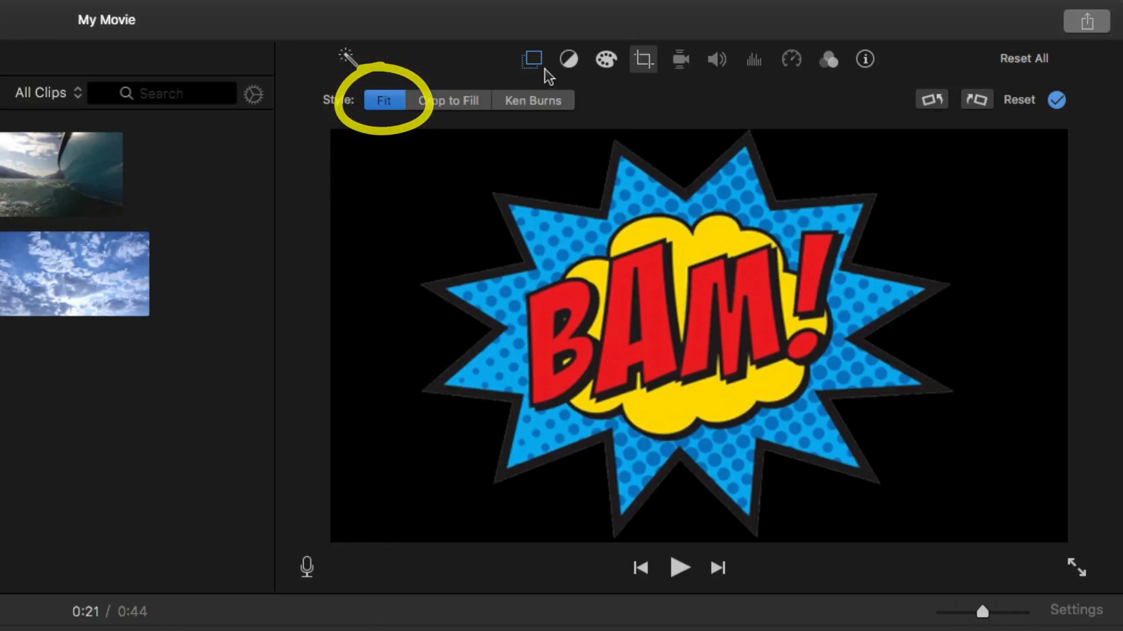
click(643, 63)
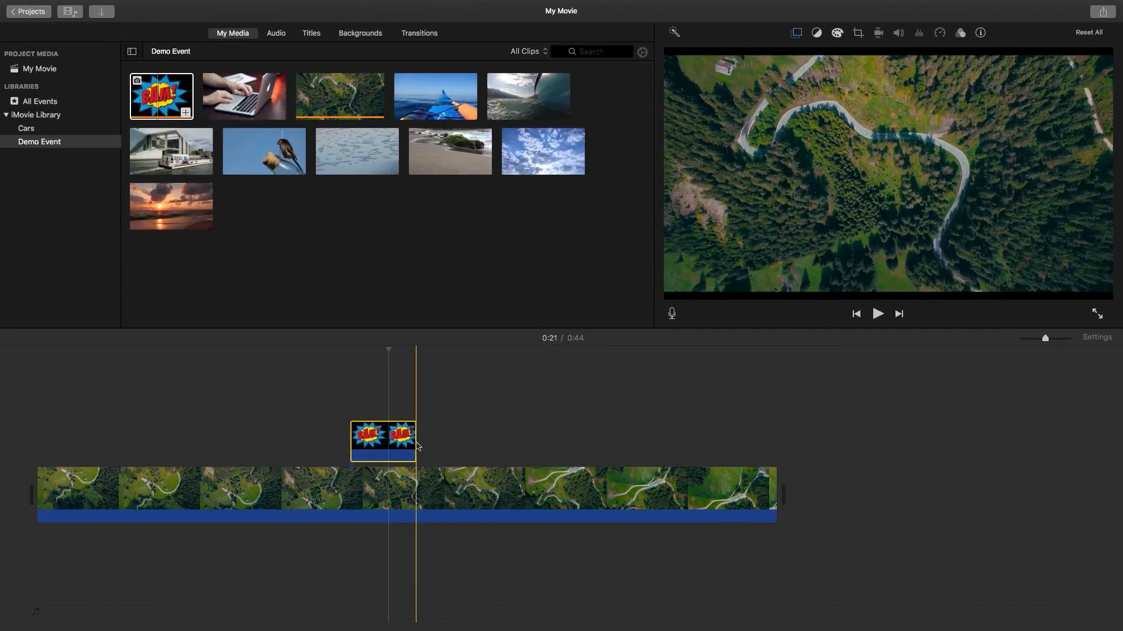
Extend the end of the BAM! overlay clip in the timeline to 7.2 s
drag(415, 444, 468, 444)
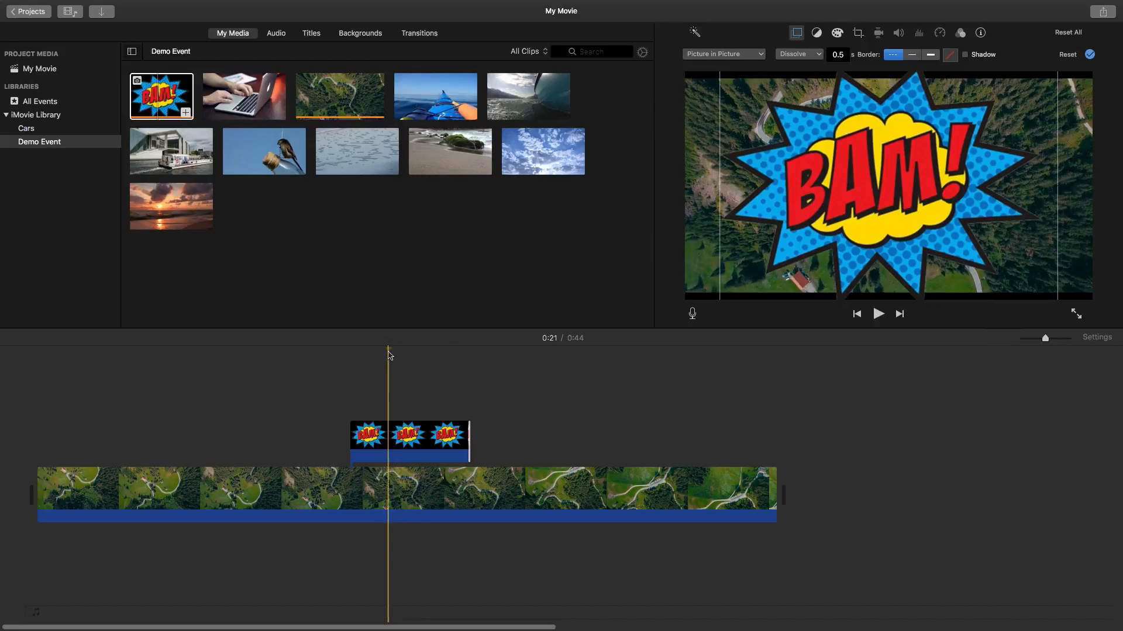
drag(388, 349, 372, 350)
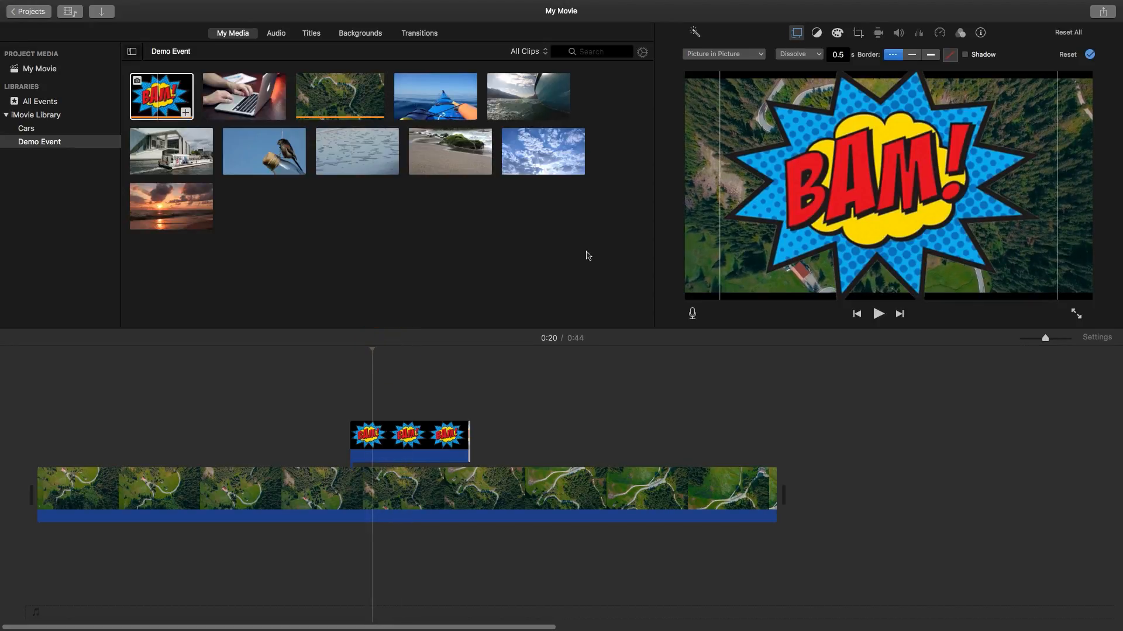
click(463, 387)
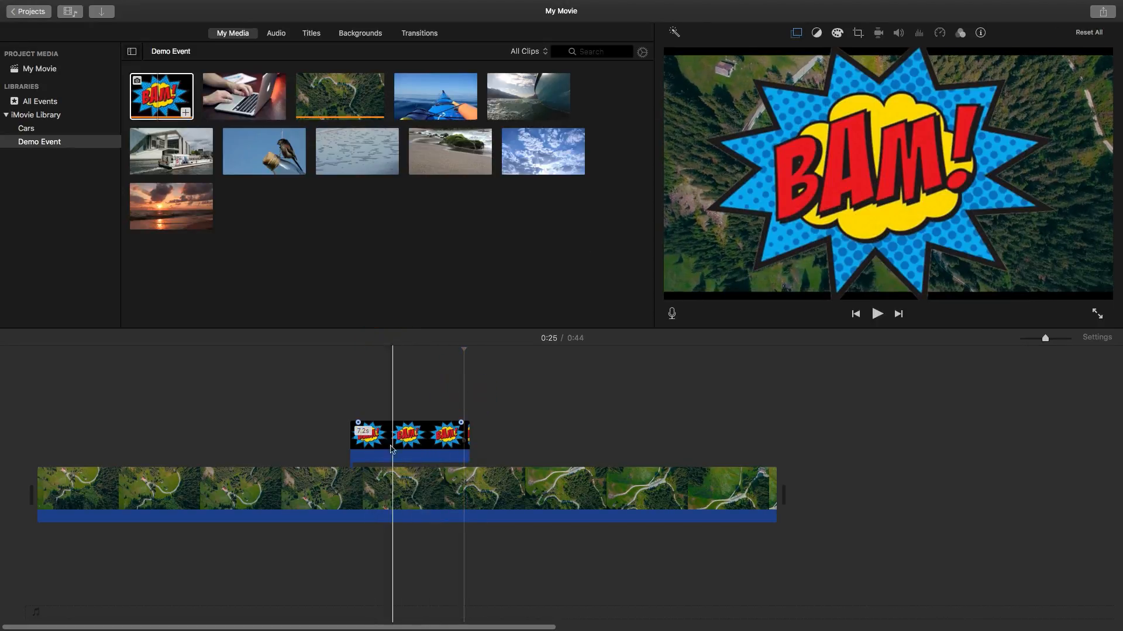
Add a picture-in-picture keyframe to the BAM! overlay at 0:19, keeping its centred full size
click(415, 437)
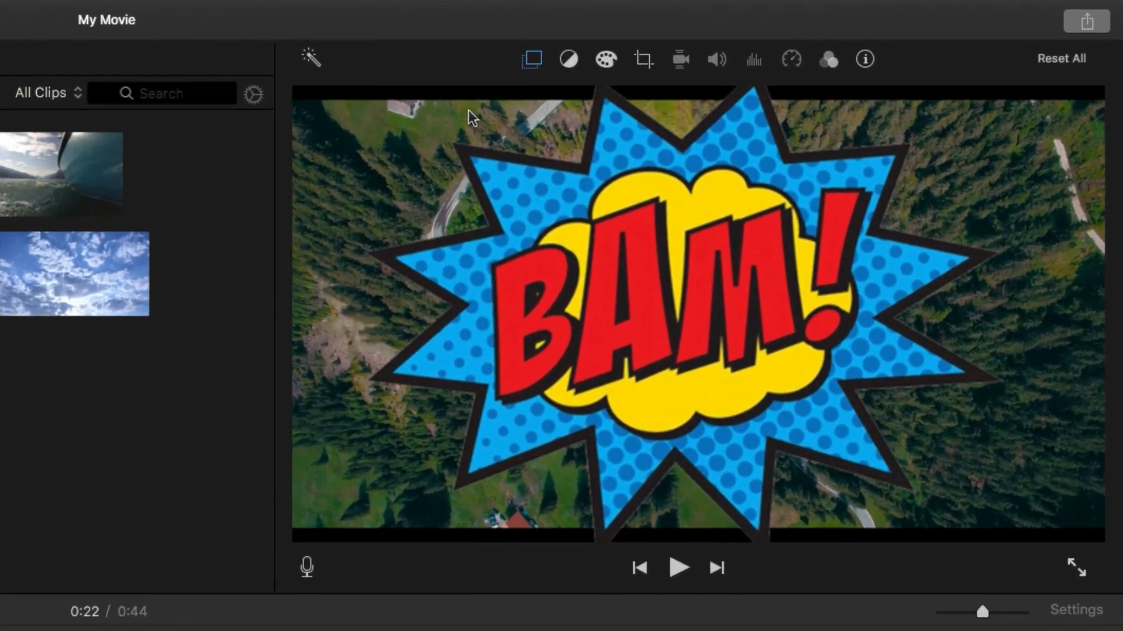
click(536, 65)
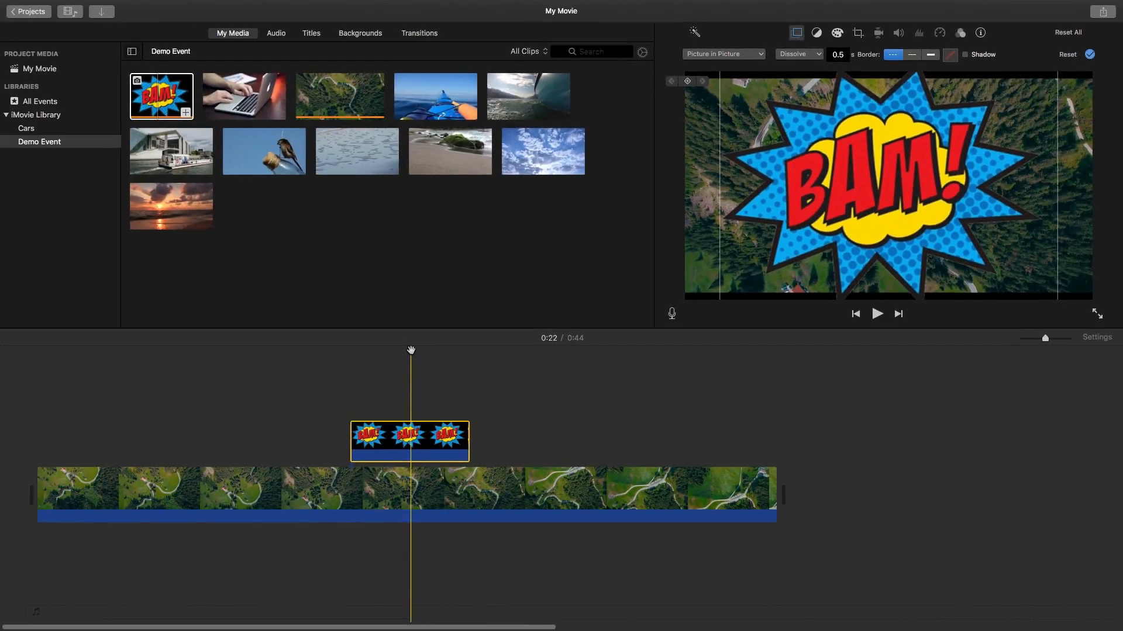
drag(410, 350, 367, 356)
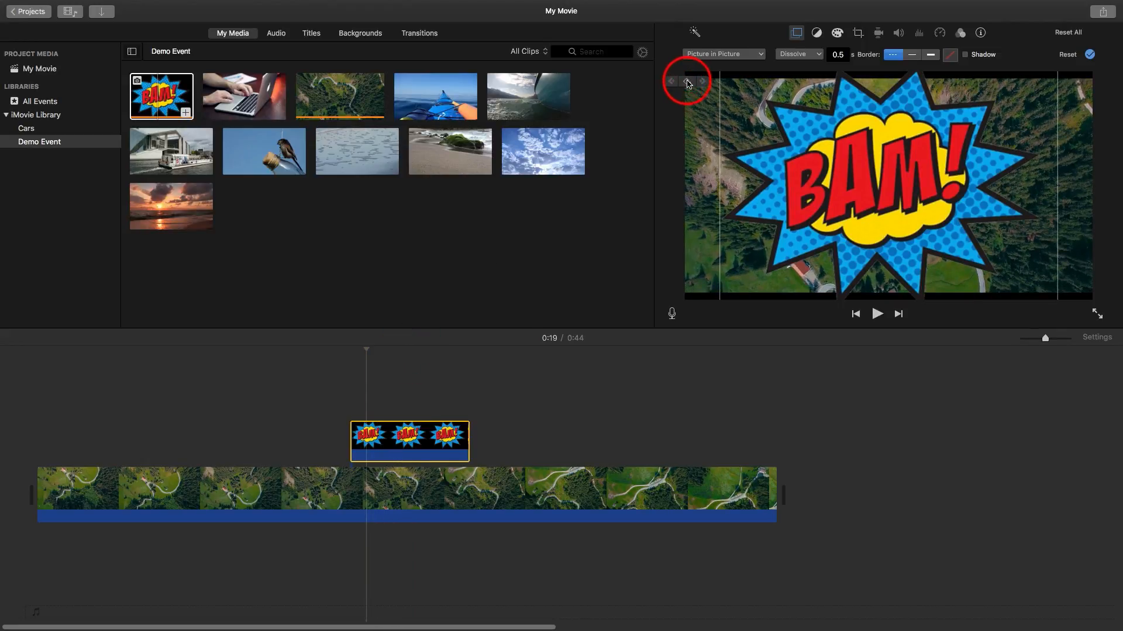
click(687, 82)
Shrink the BAM! overlay toward the frame's centre at the clip's start, 0:18, and play the animation through to its end
drag(367, 349, 352, 350)
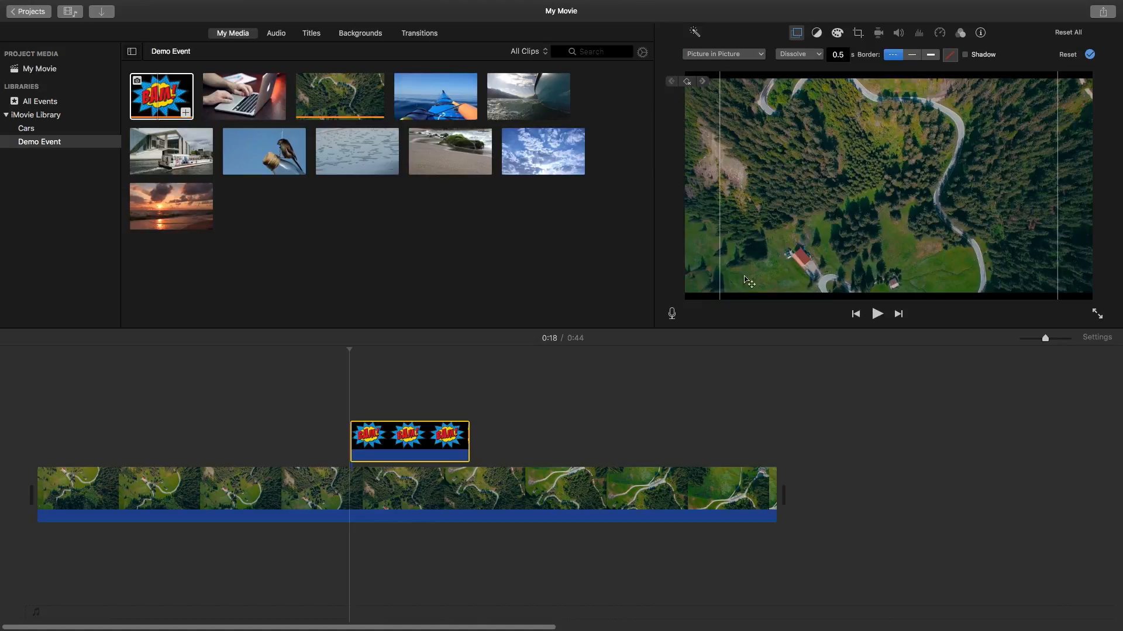
click(789, 226)
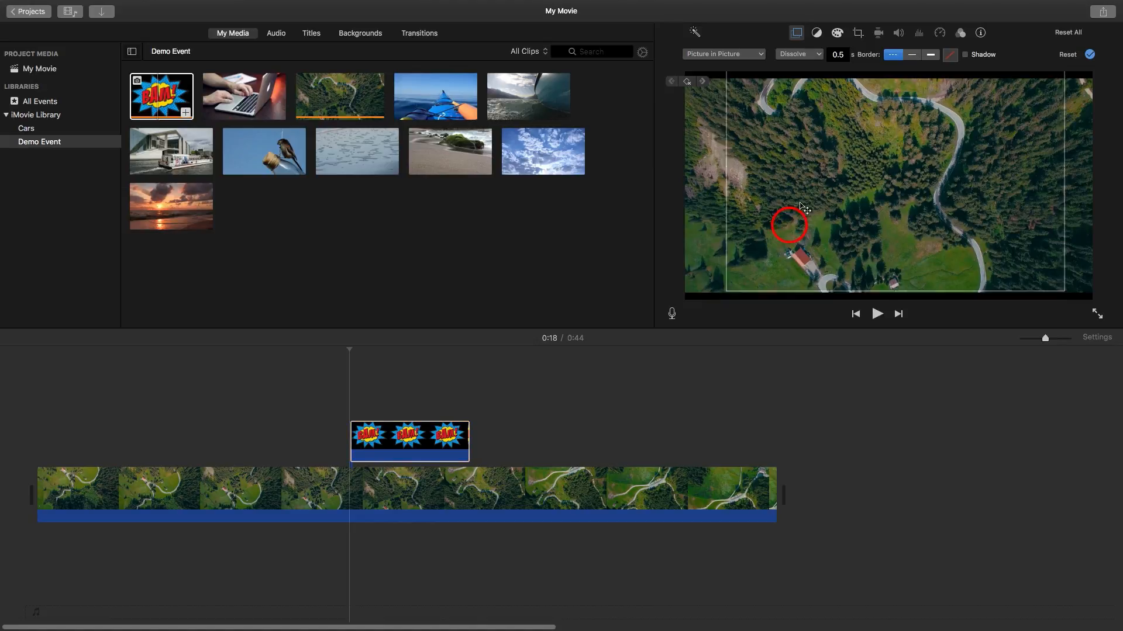
drag(743, 264, 891, 188)
click(349, 390)
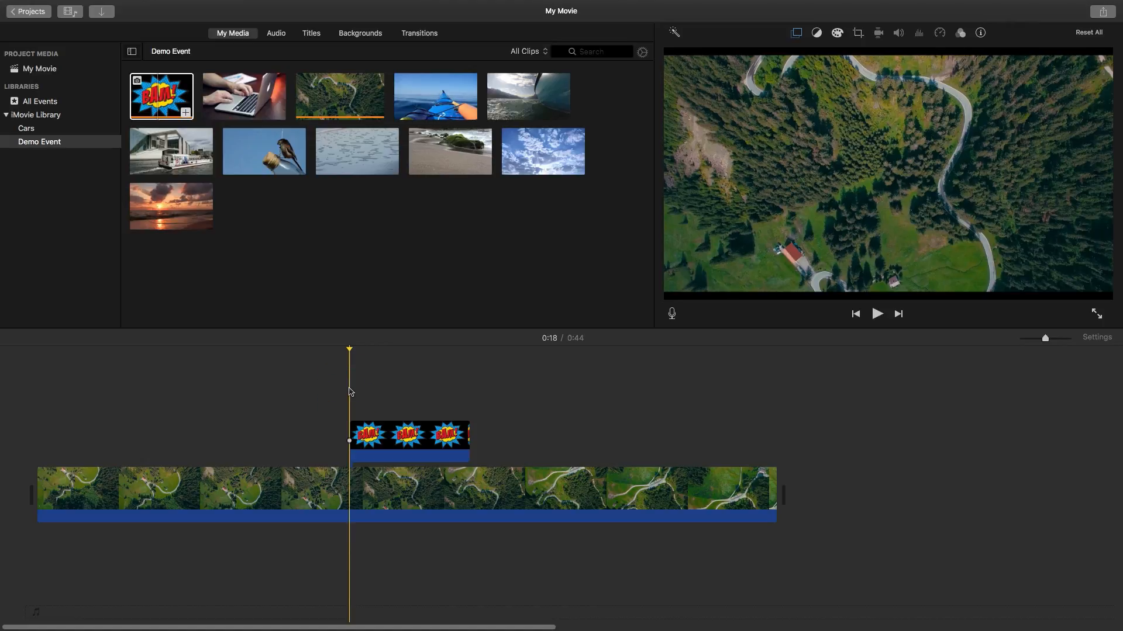
key(space)
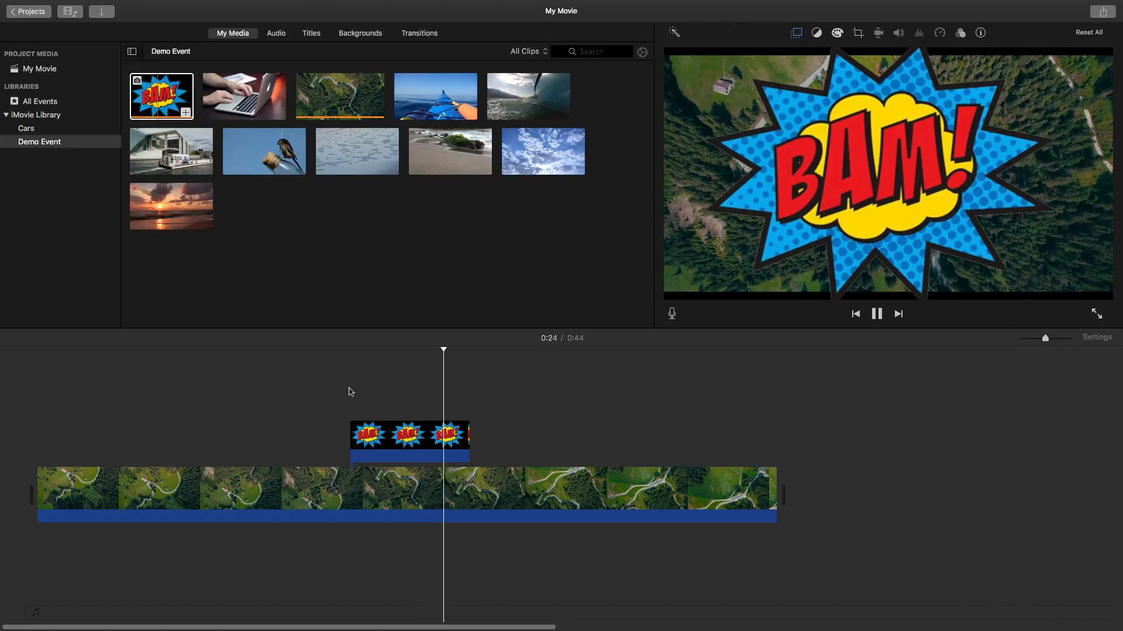
key(space)
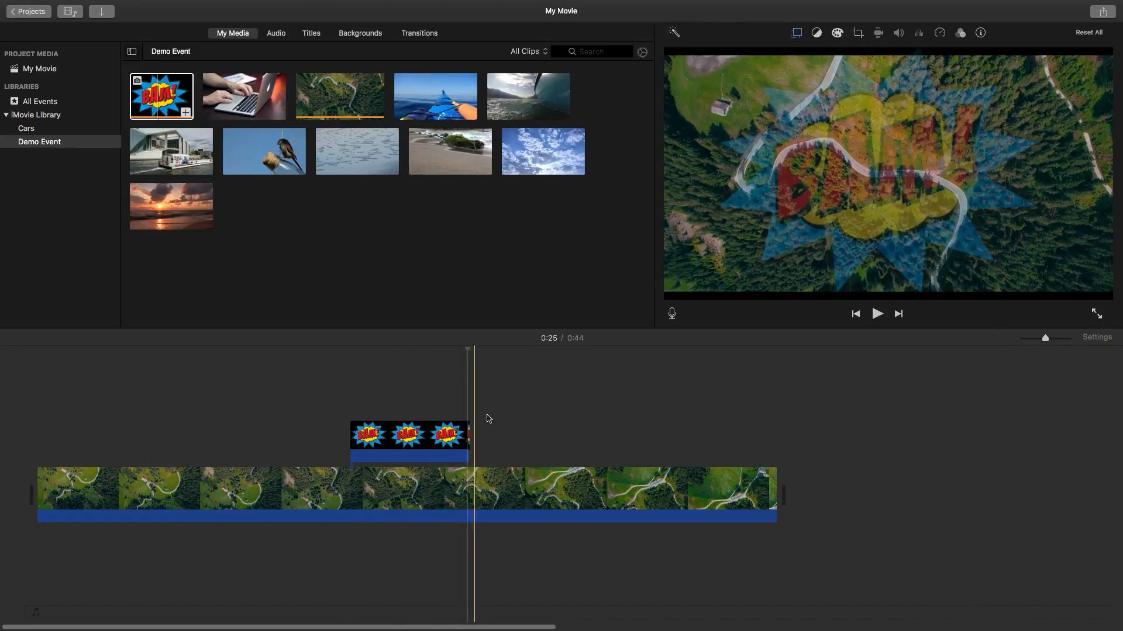
Shrink the BAM! overlay toward the frame's centre at the end of its clip, 0:25, and play the closing animation
click(796, 33)
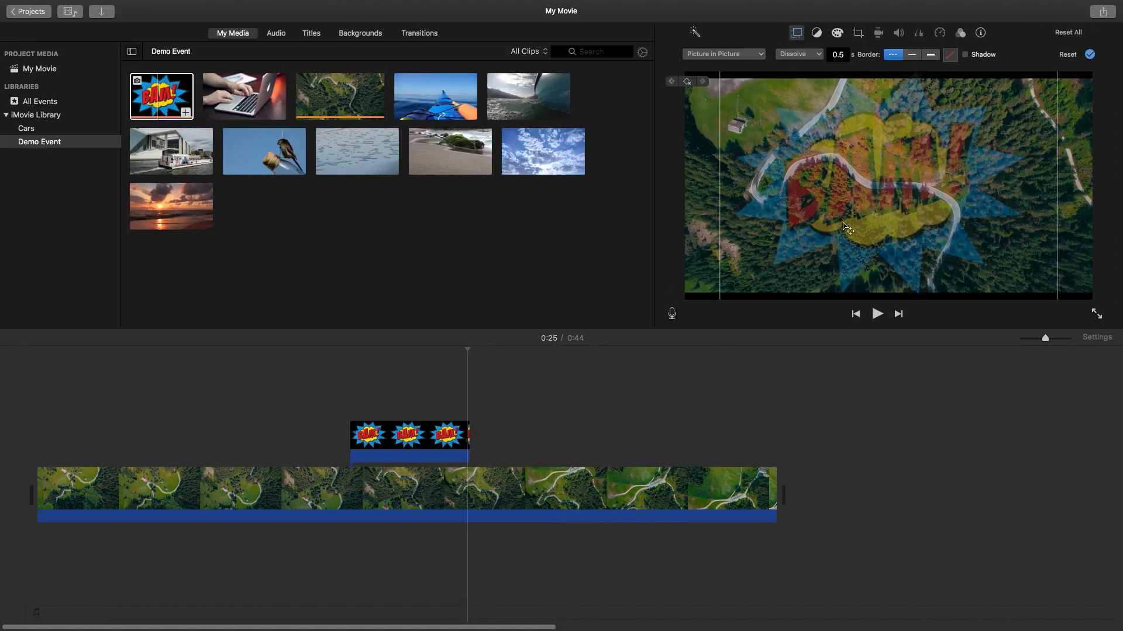
drag(852, 221, 894, 173)
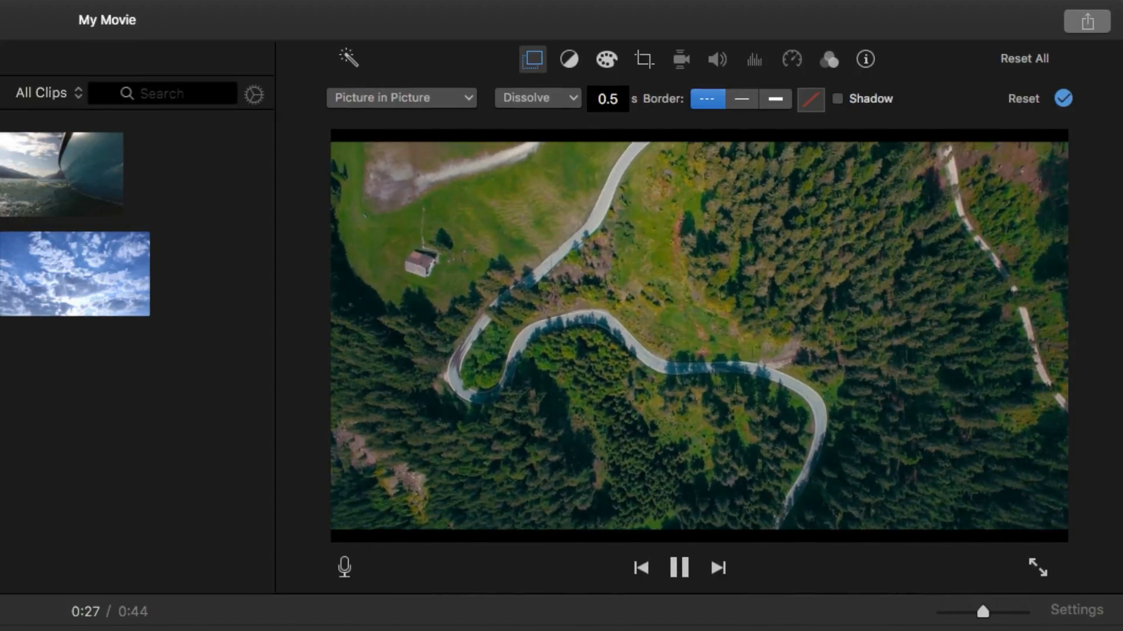
key(space)
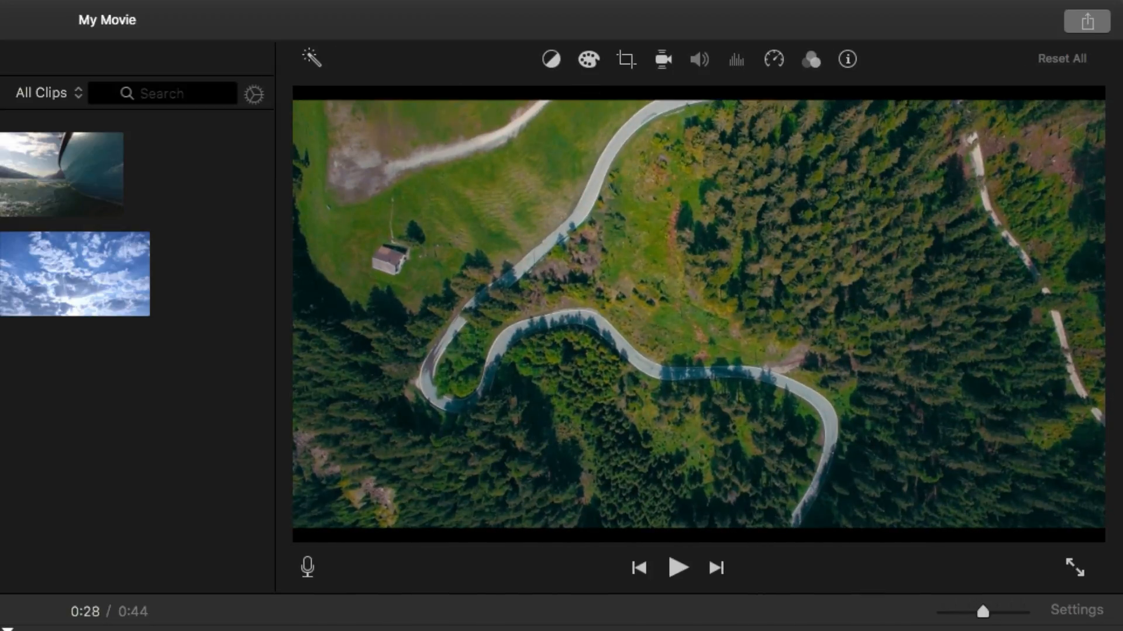